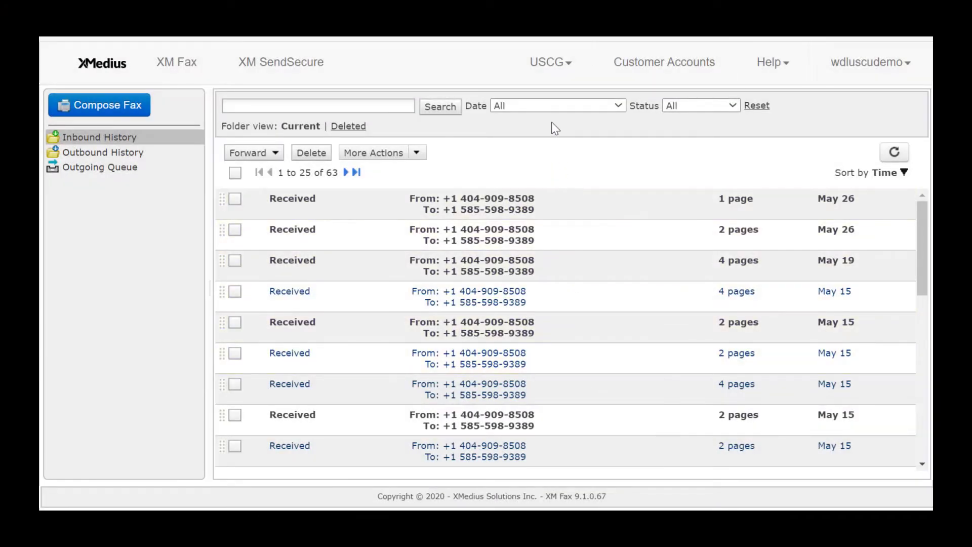
Step: Bring up the USCG enterprise menu and show the XM Fax submenu
left_click(551, 65)
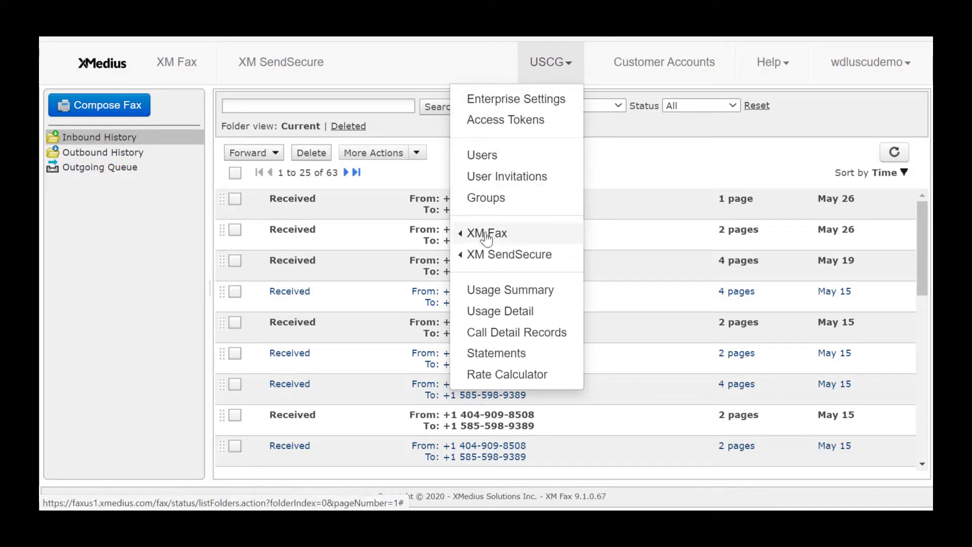
mouse_move(487, 238)
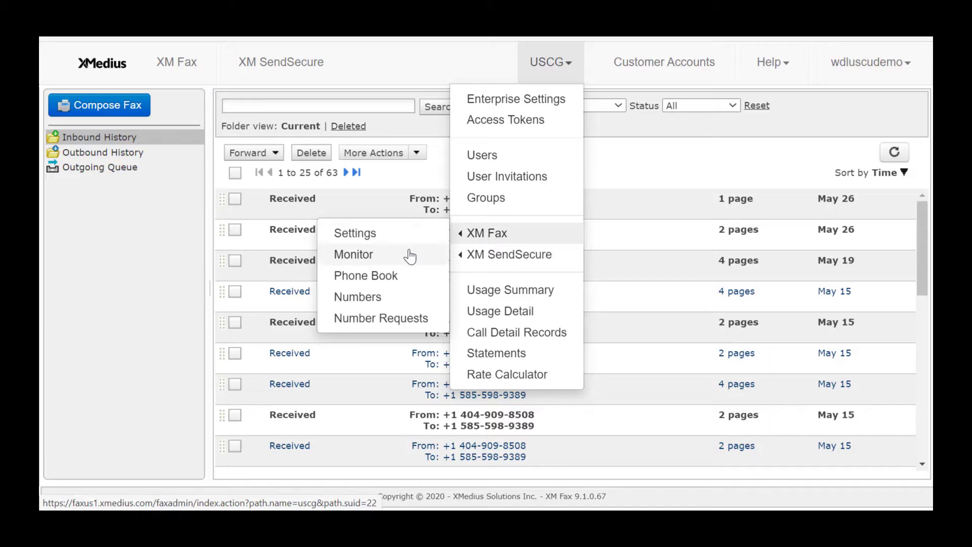
Step: On the Numbers page, add the new user (searched with 'my') to the unassigned fax number and update it
left_click(361, 301)
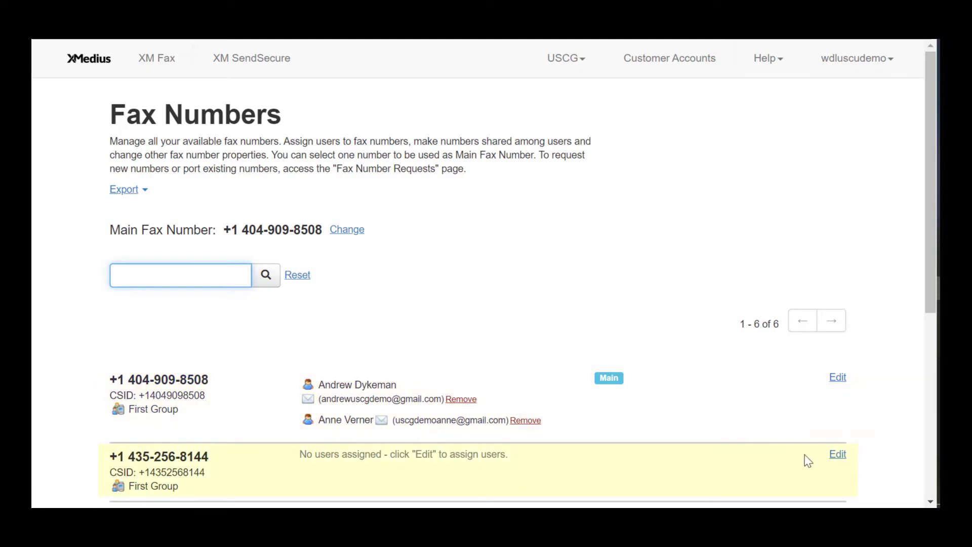
left_click(838, 454)
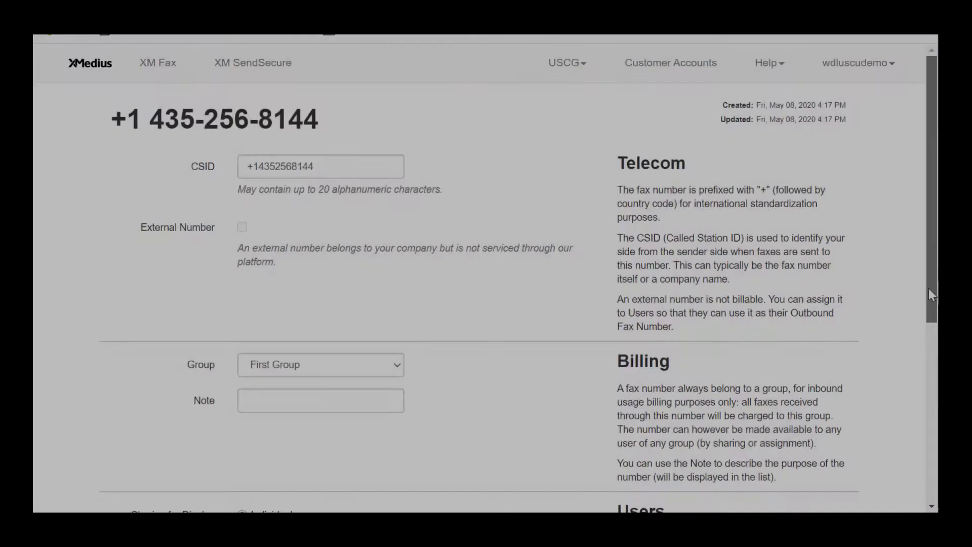
left_click_drag(928, 287, 934, 453)
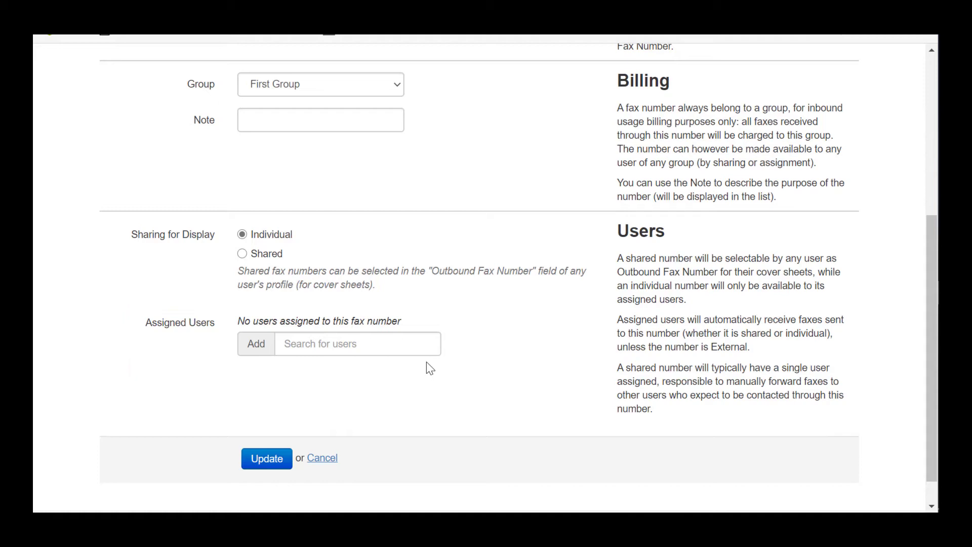
left_click(356, 343)
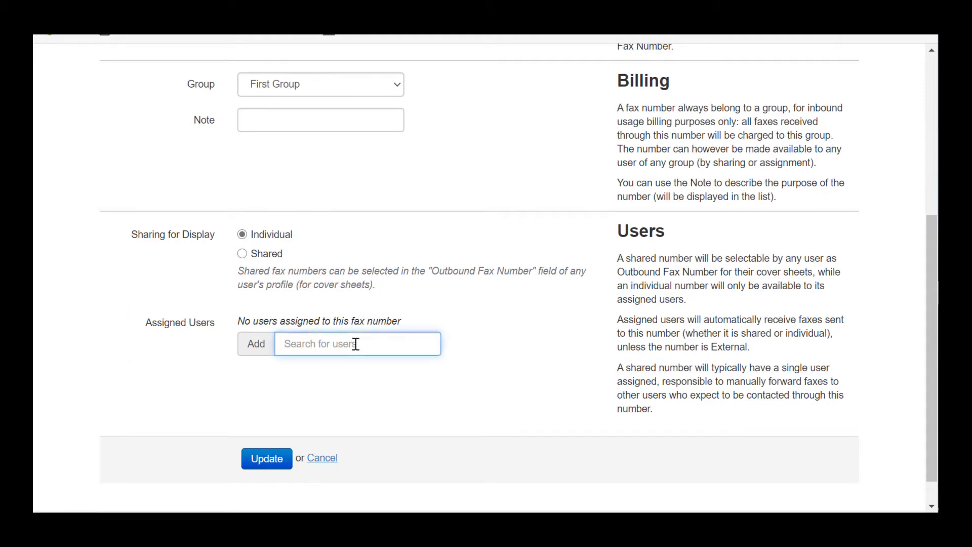
type("my")
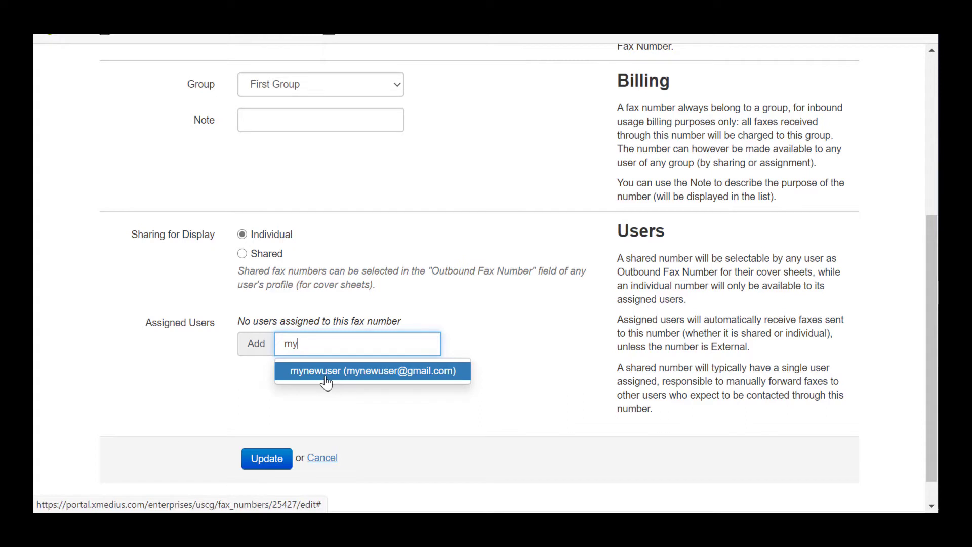
left_click(325, 372)
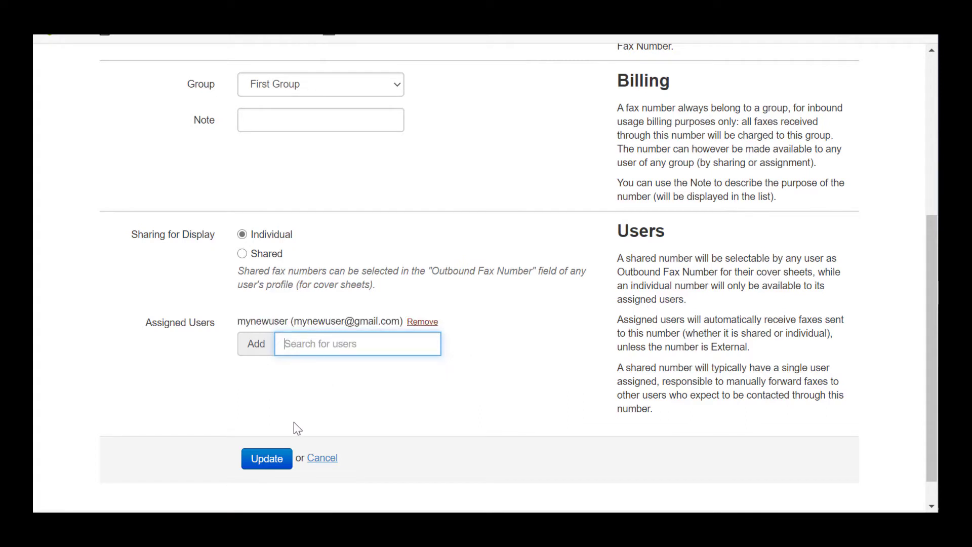
left_click(274, 463)
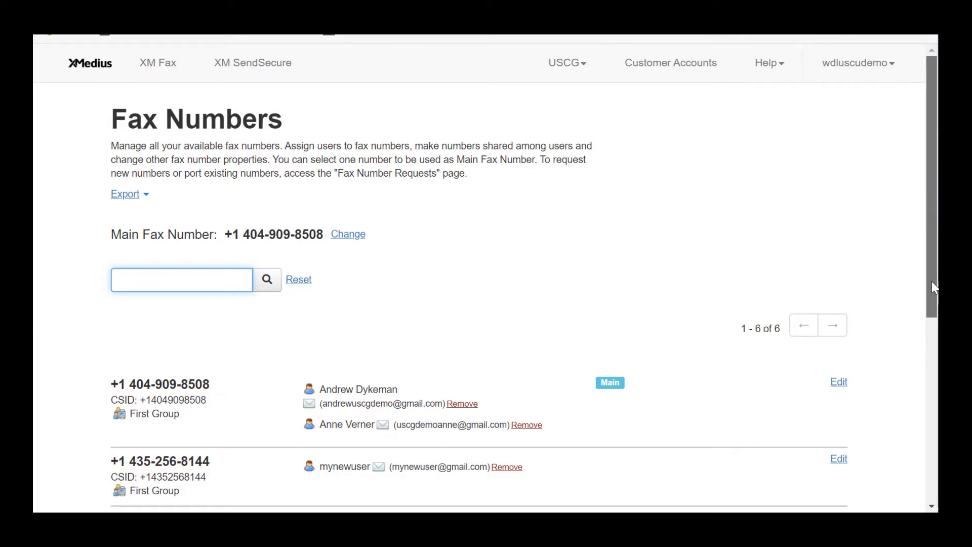
left_click_drag(932, 281, 935, 353)
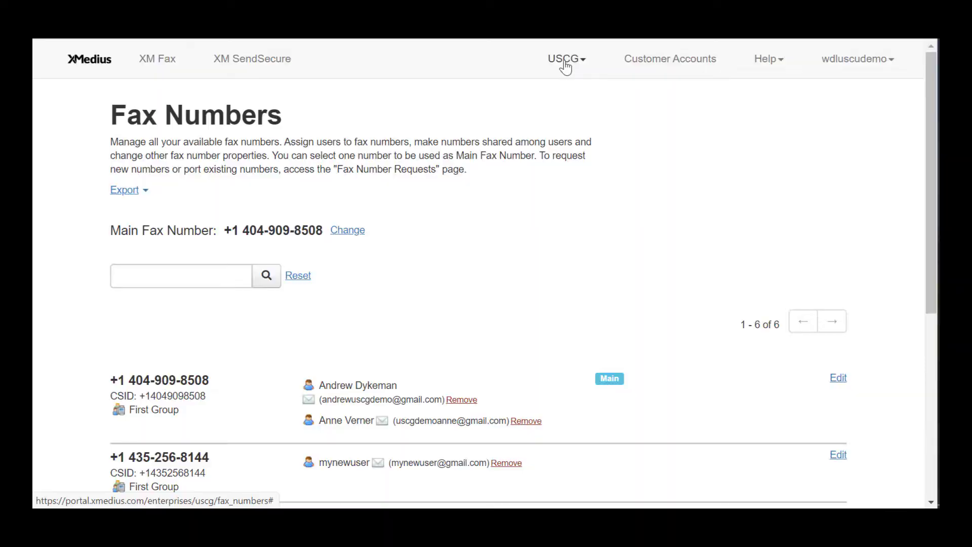
left_click(565, 65)
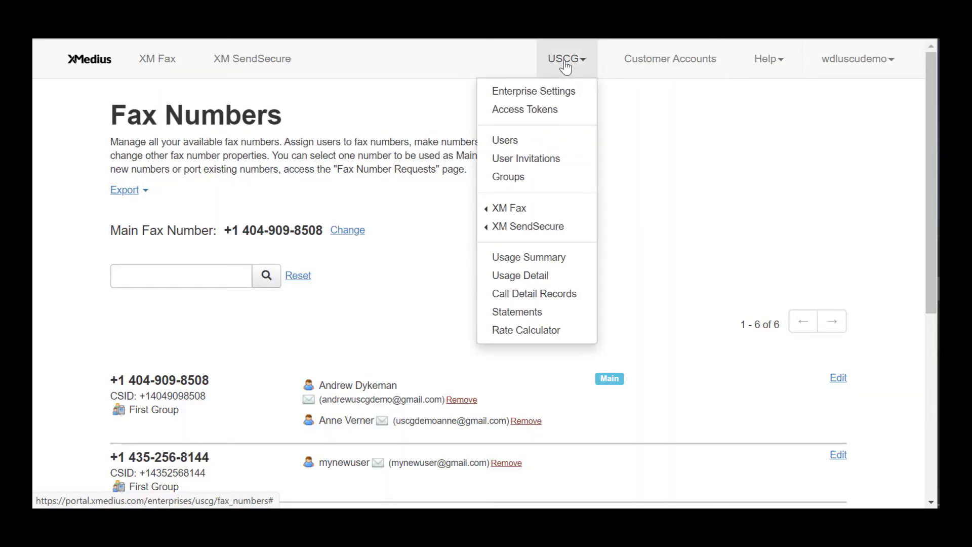
Step: Add a direct rule to the Incoming Routing Table with Match DNIS/DID ticked for the pattern
left_click(521, 215)
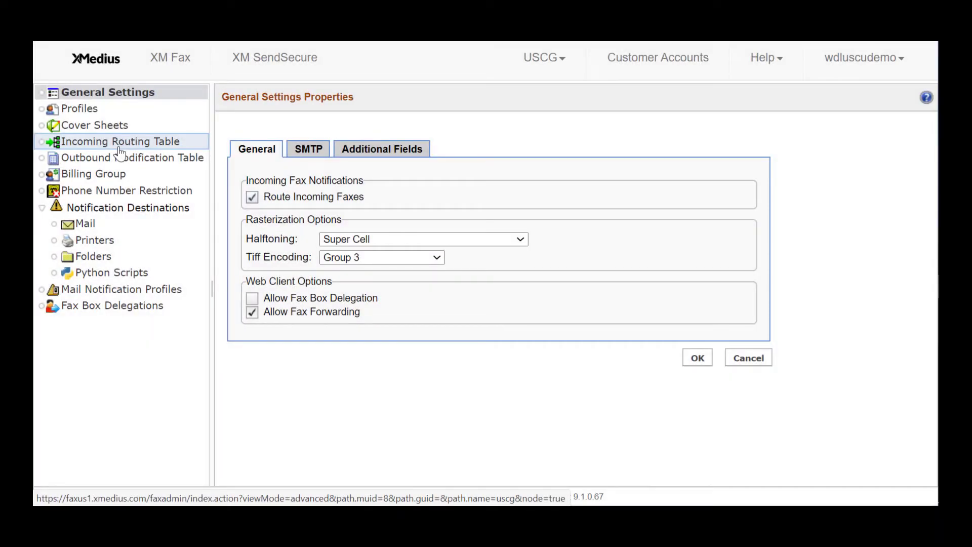
left_click(120, 152)
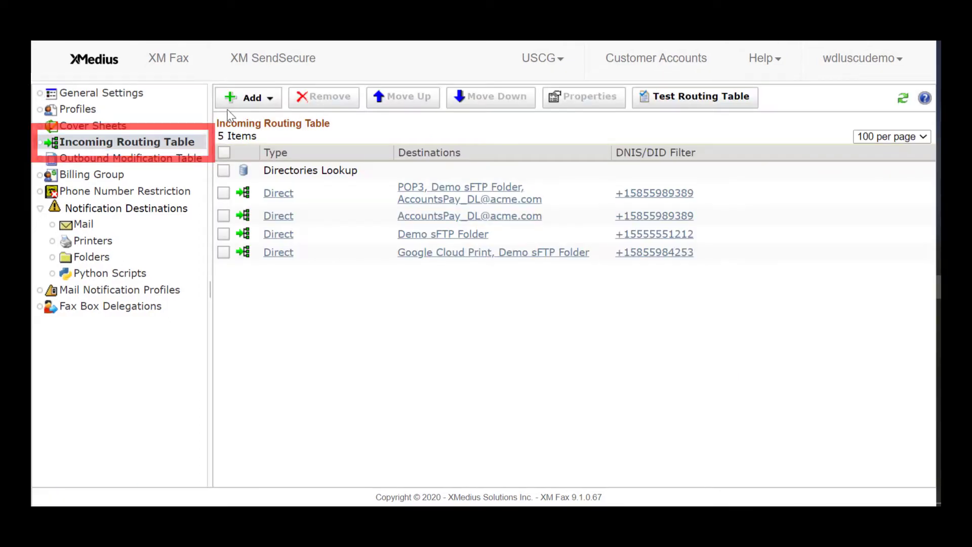
left_click(251, 98)
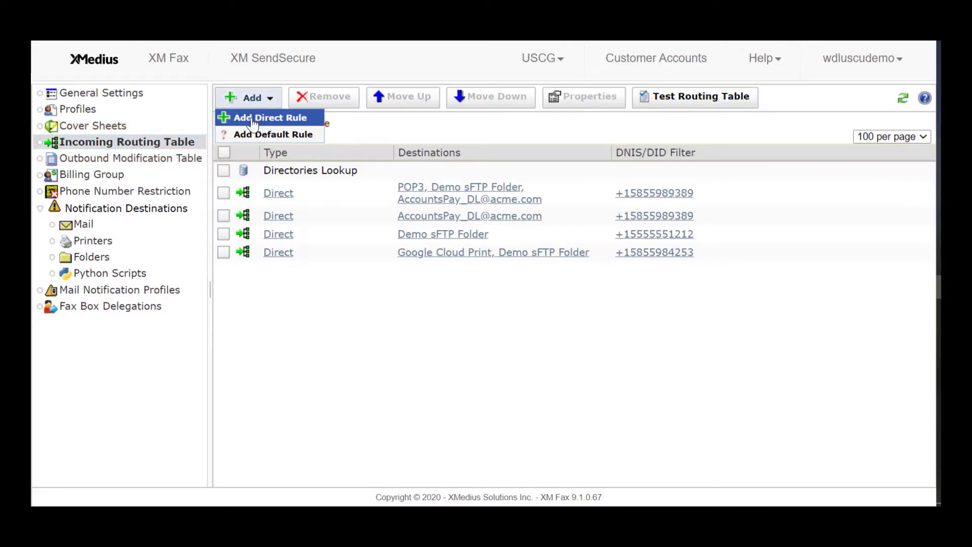
left_click(254, 120)
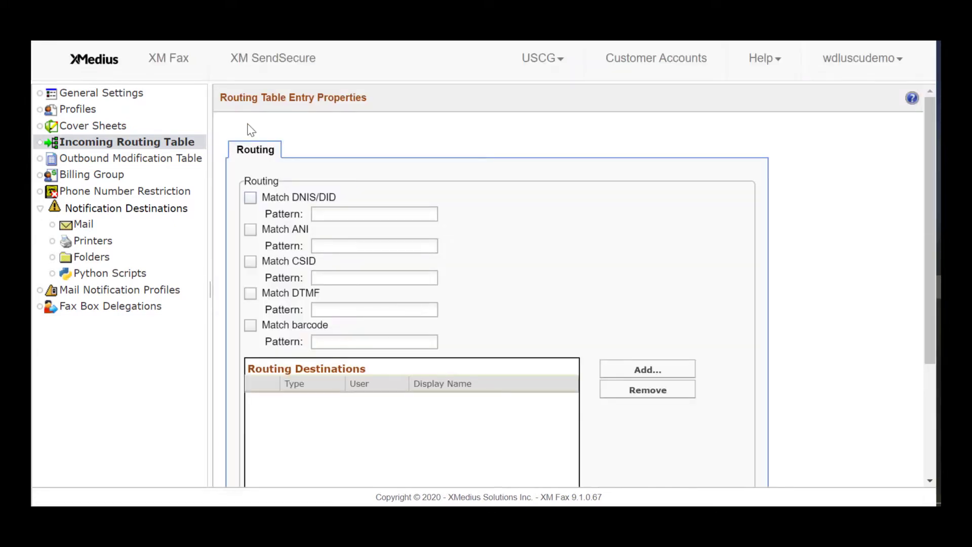
left_click(250, 197)
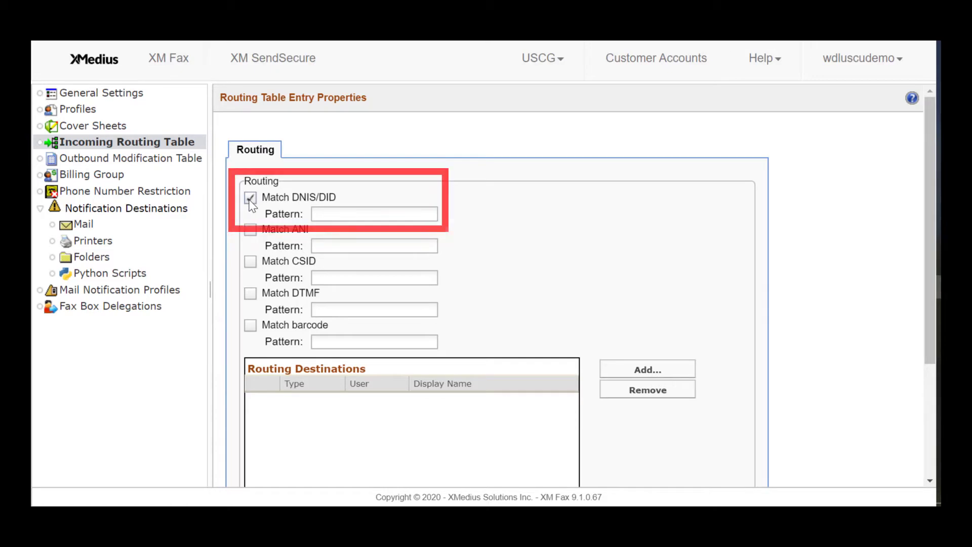
left_click(317, 218)
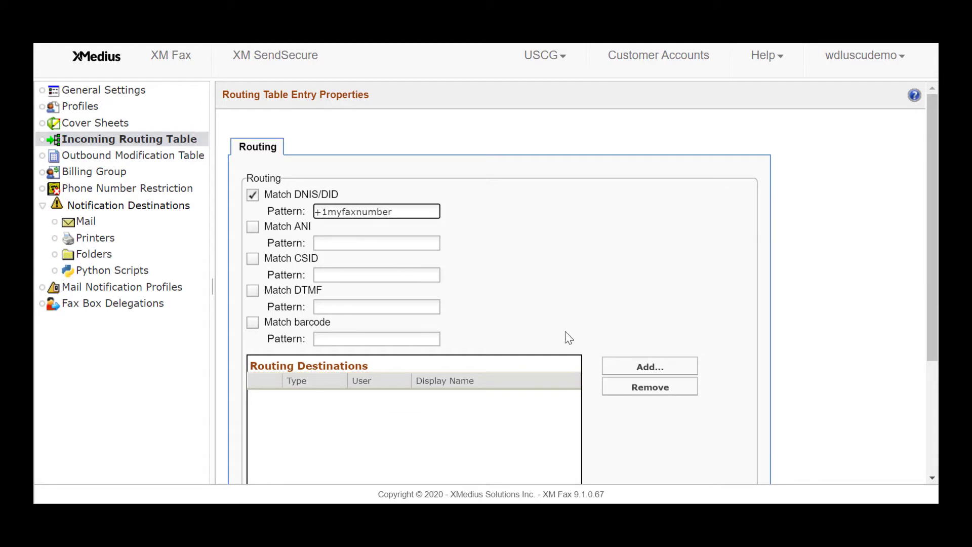
Step: Add a routing destination to the rule and review the destination Type choices
left_click(639, 372)
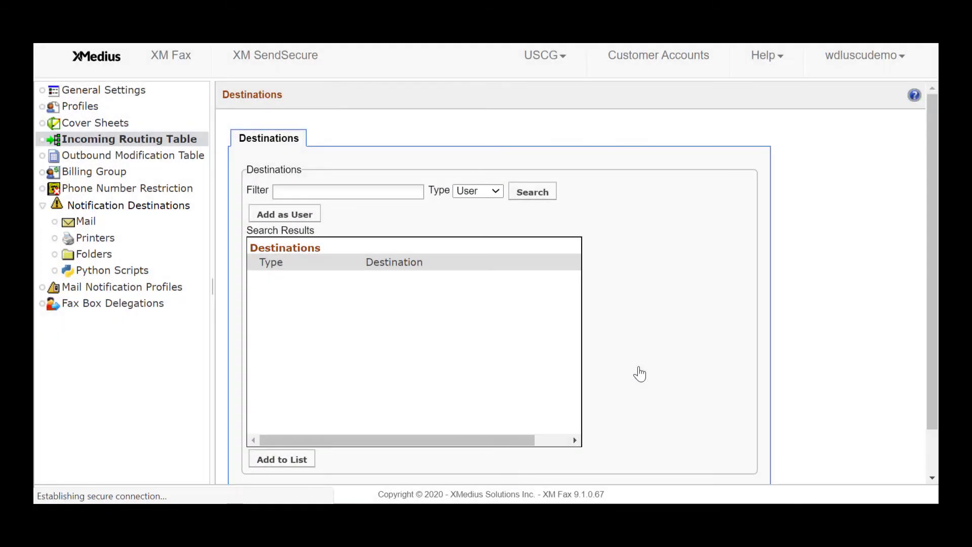
left_click(496, 199)
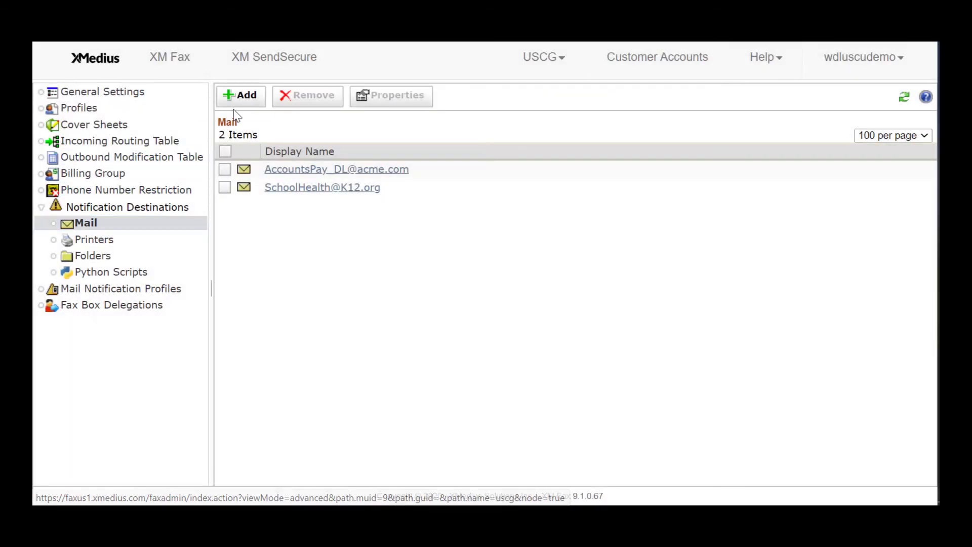
Step: Create a new mail destination with the distribution-list SMTP address and save it
left_click(250, 98)
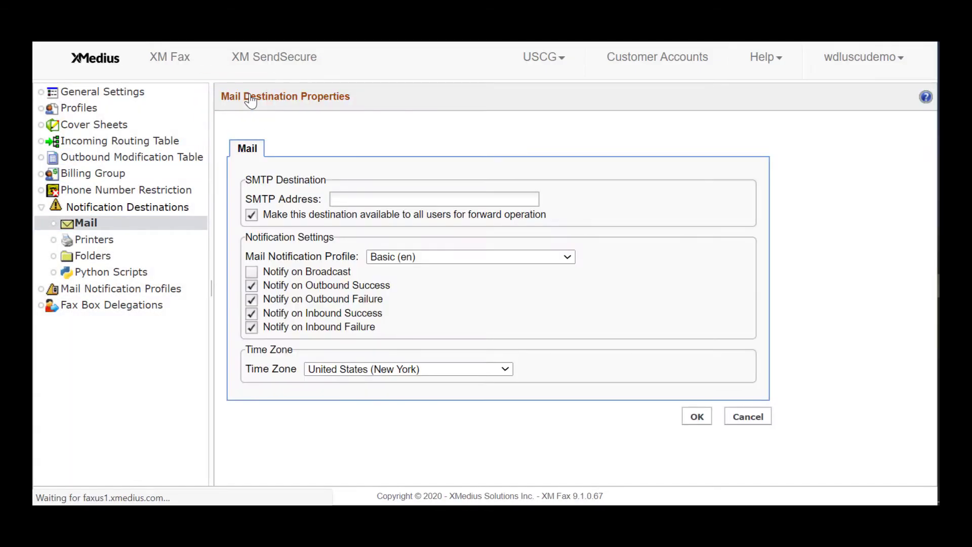
left_click(346, 198)
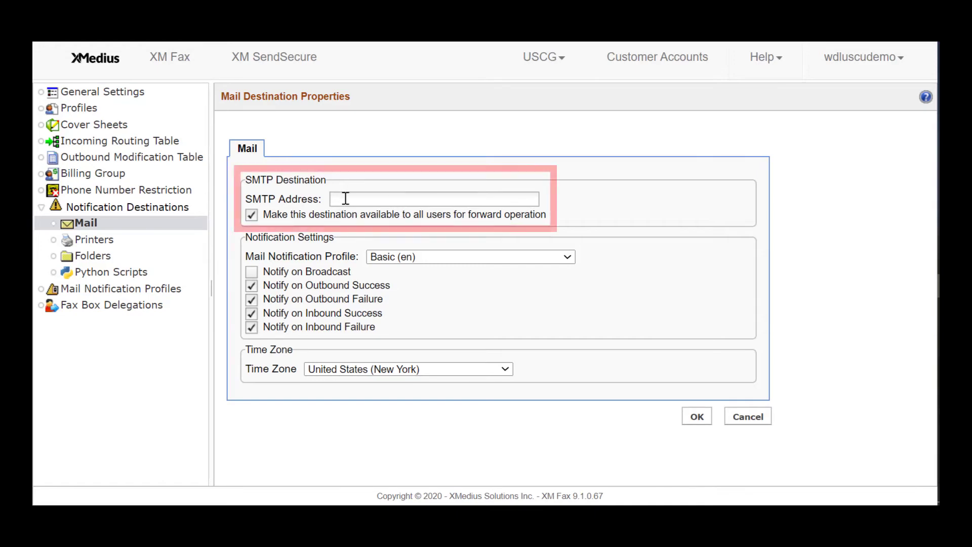
type("mynewmailDL@acme.com")
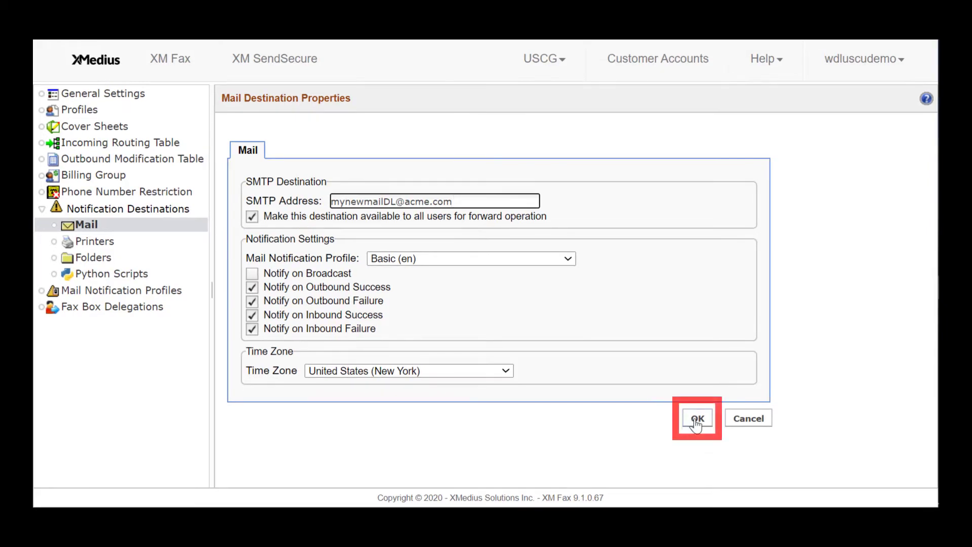
left_click(696, 418)
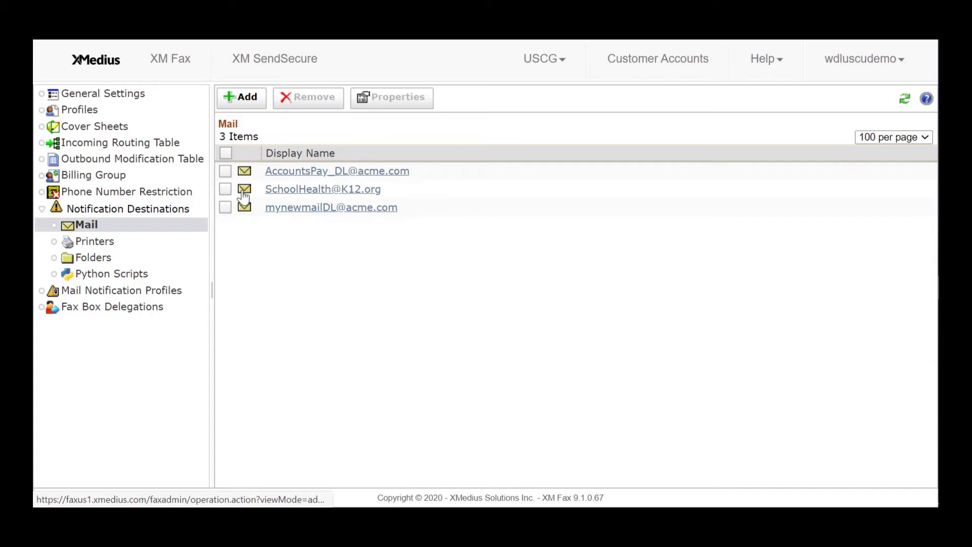
Step: Start a new direct rule matching DNIS/DID with the +1myfaxnumber pattern
left_click(137, 146)
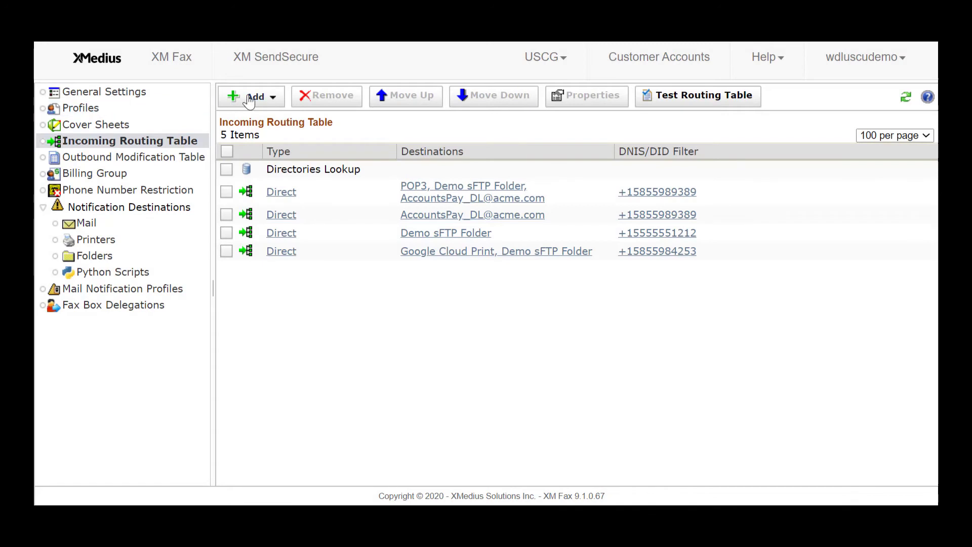
left_click(249, 99)
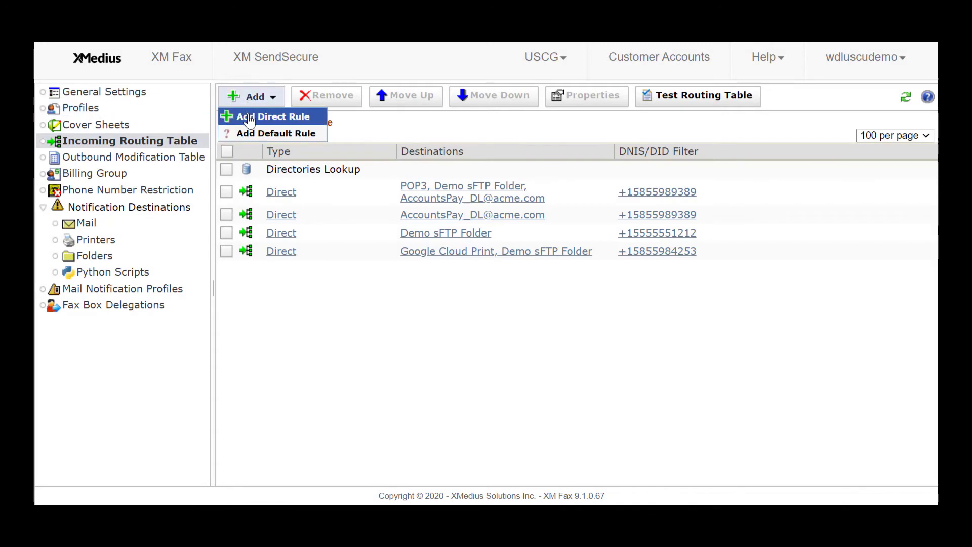
left_click(249, 118)
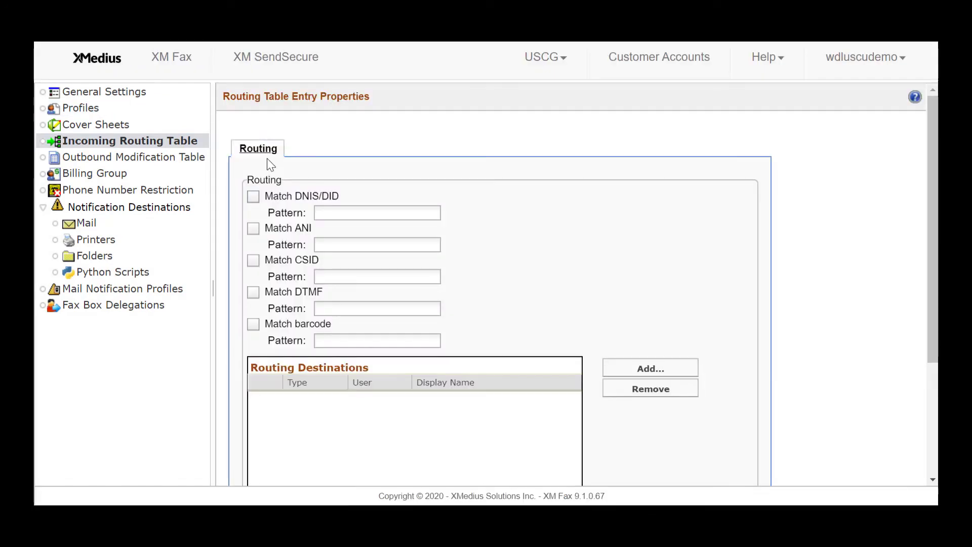
left_click(253, 197)
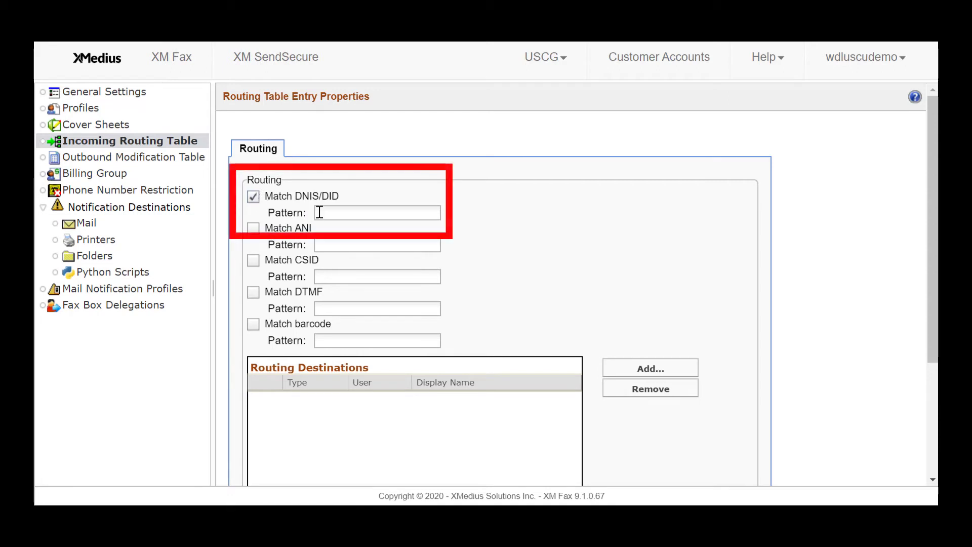
left_click(320, 212)
type("+1myfaxnumber")
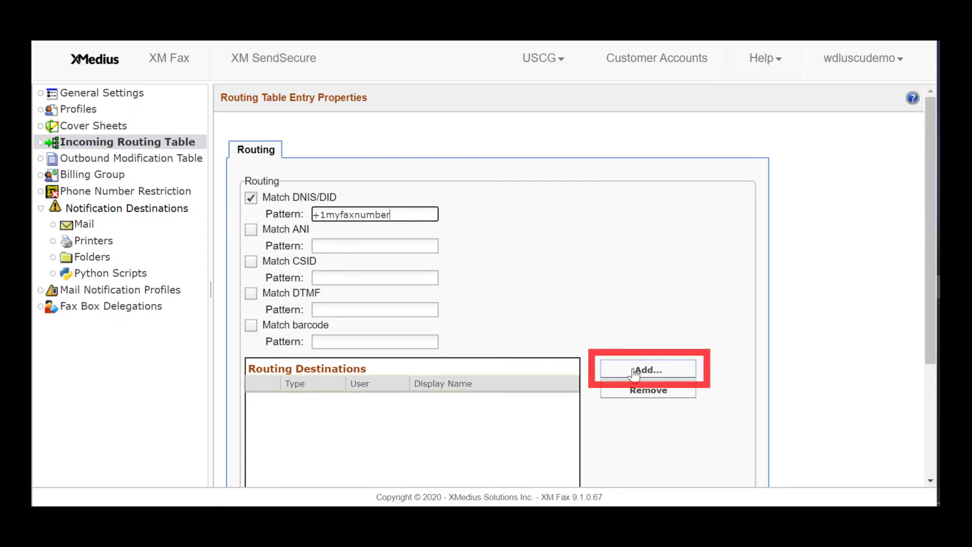
Step: Add the new Mail destination to the rule and save it, giving 6 routing entries
left_click(632, 369)
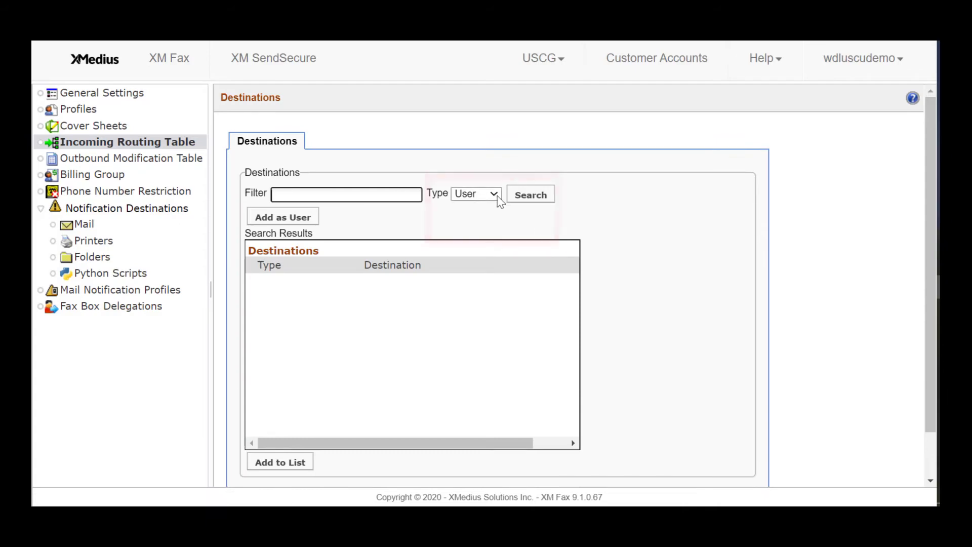
left_click(493, 194)
left_click(470, 216)
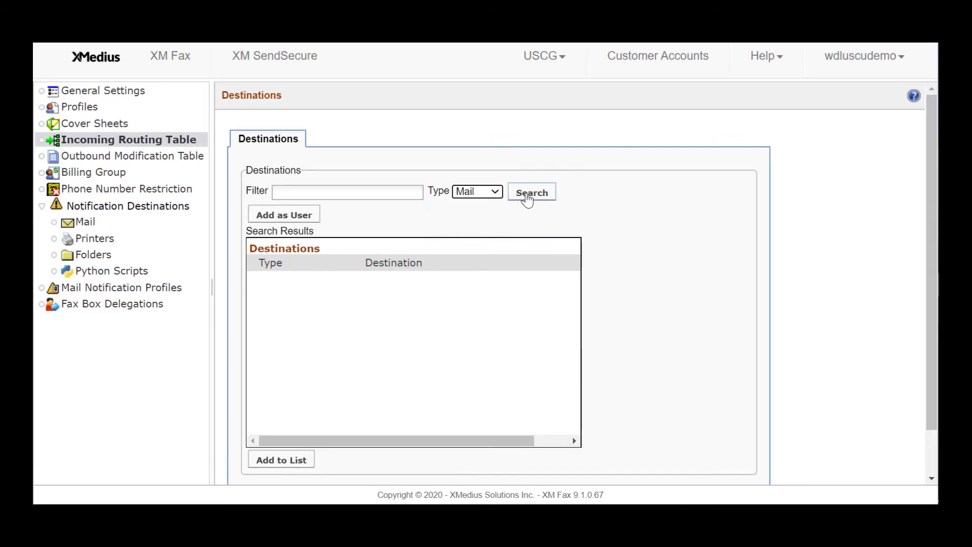
left_click(526, 198)
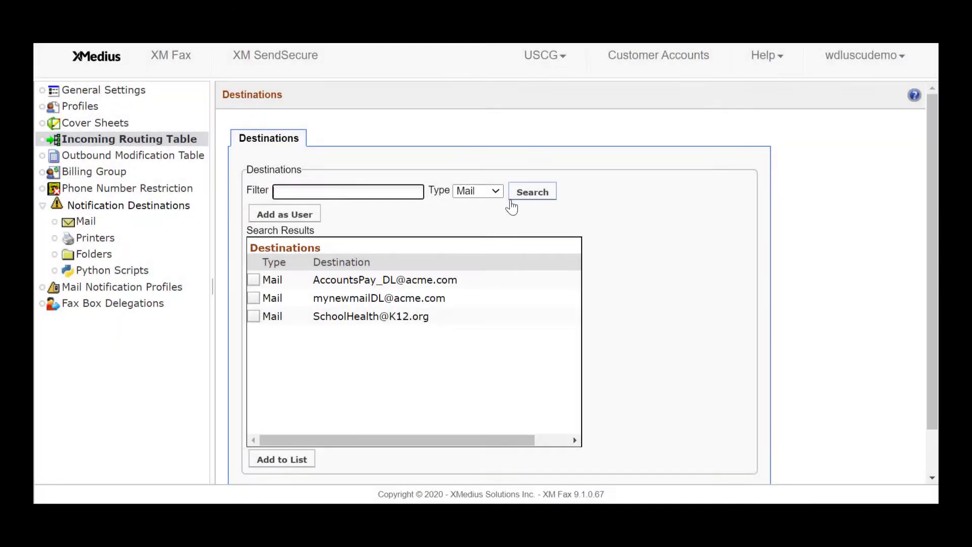
left_click(253, 298)
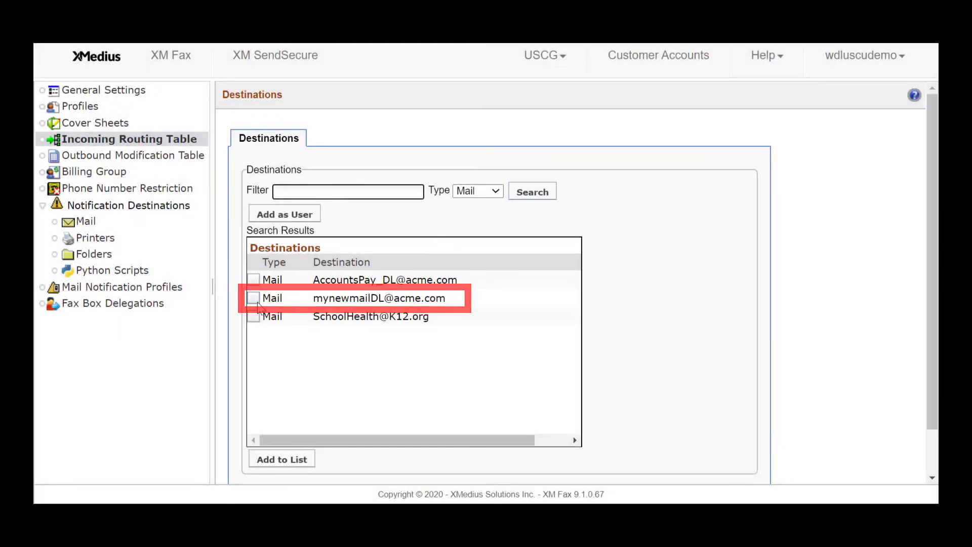
left_click(282, 459)
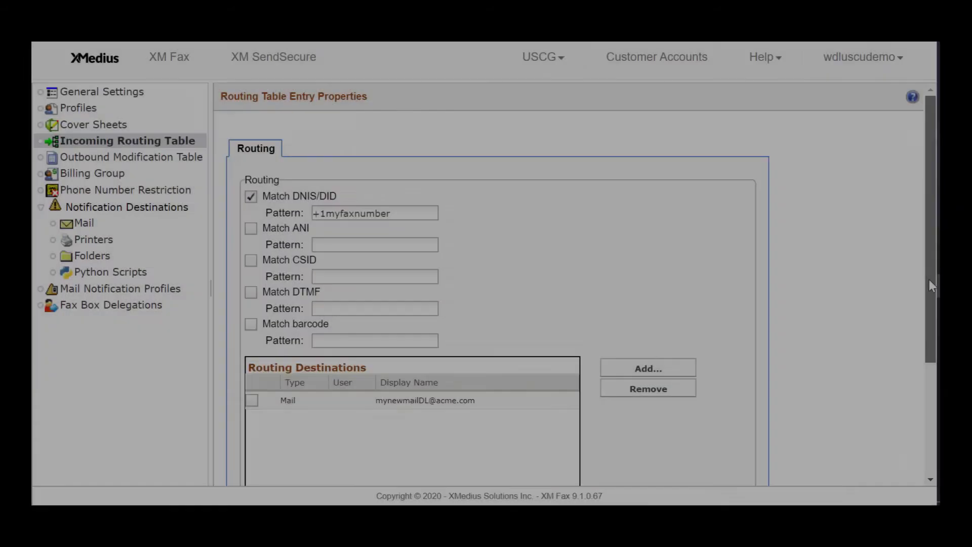
left_click_drag(928, 280, 904, 425)
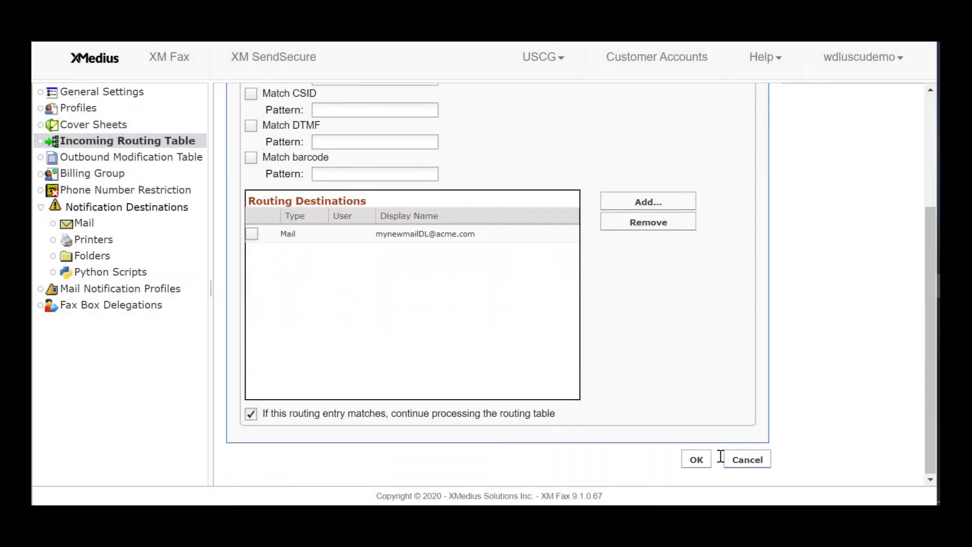
left_click(697, 459)
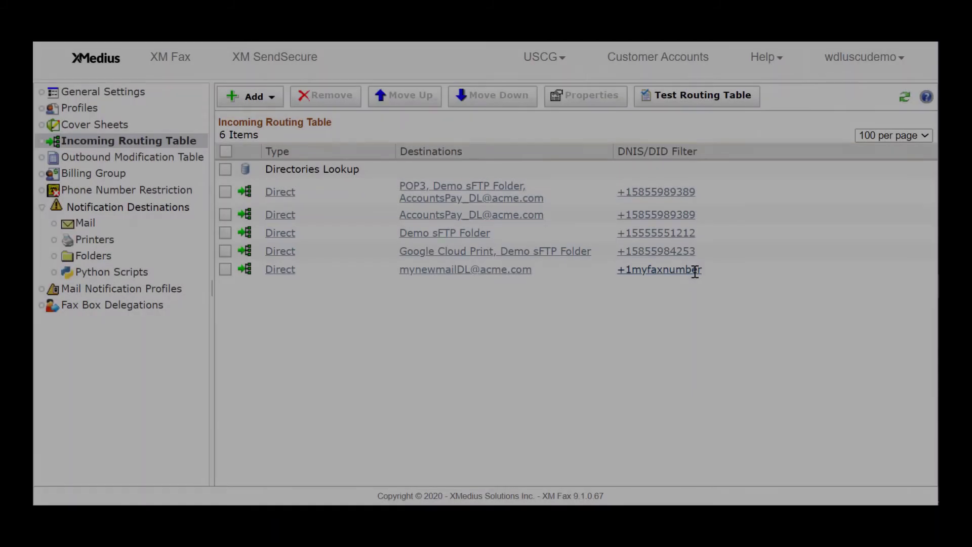
left_click_drag(698, 269, 658, 270)
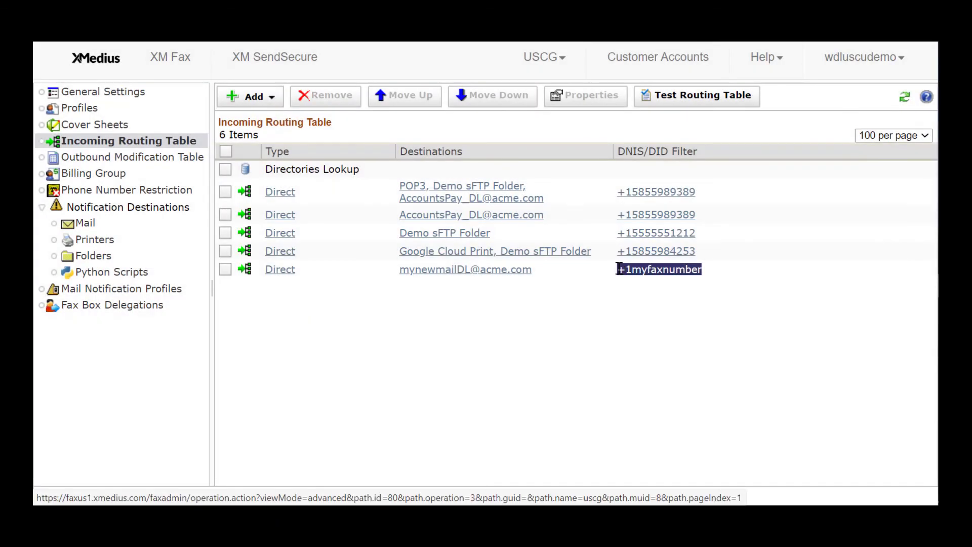
Step: Test the routing table with DNIS/DID +1myfaxnumber, confirming the new mail address as EMAIL destination
left_click(687, 97)
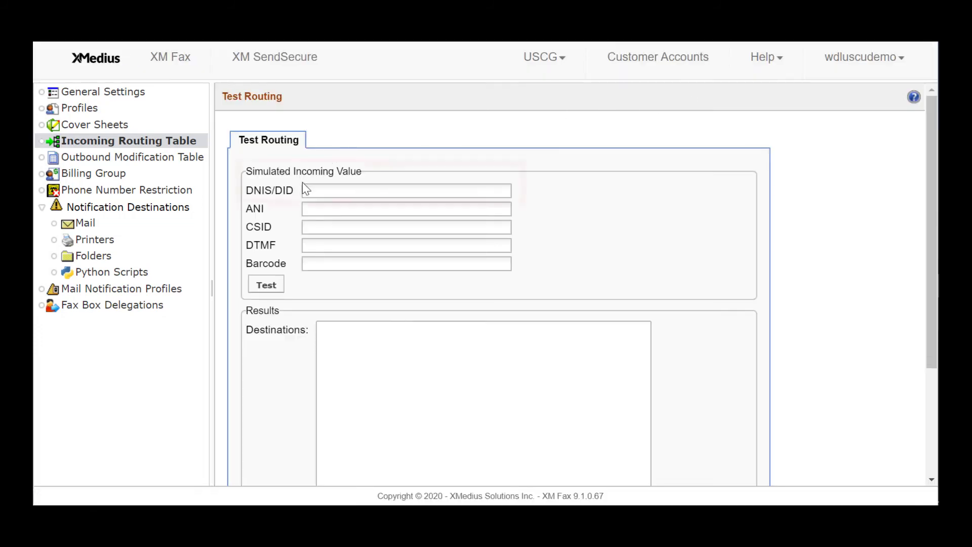
left_click(310, 191)
type("+1myfaxnumber")
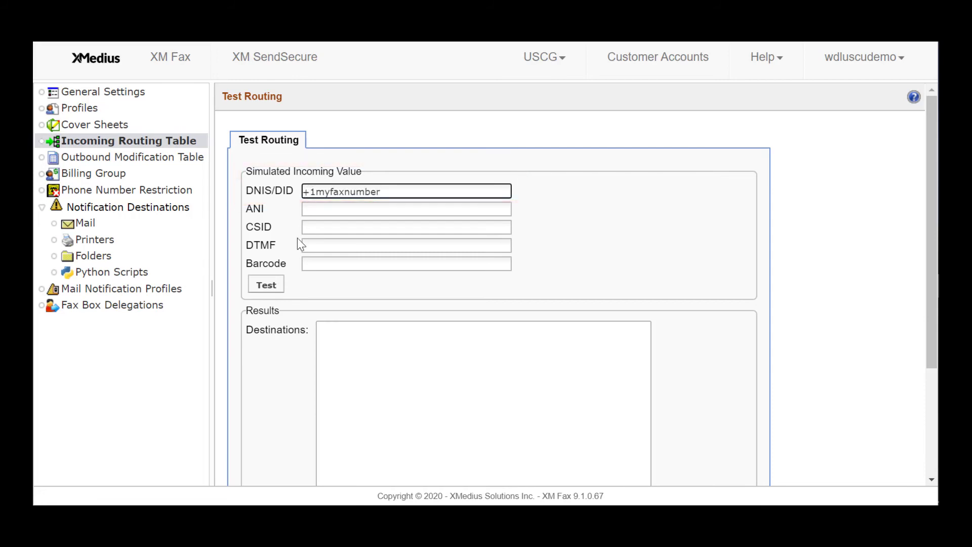
left_click(268, 289)
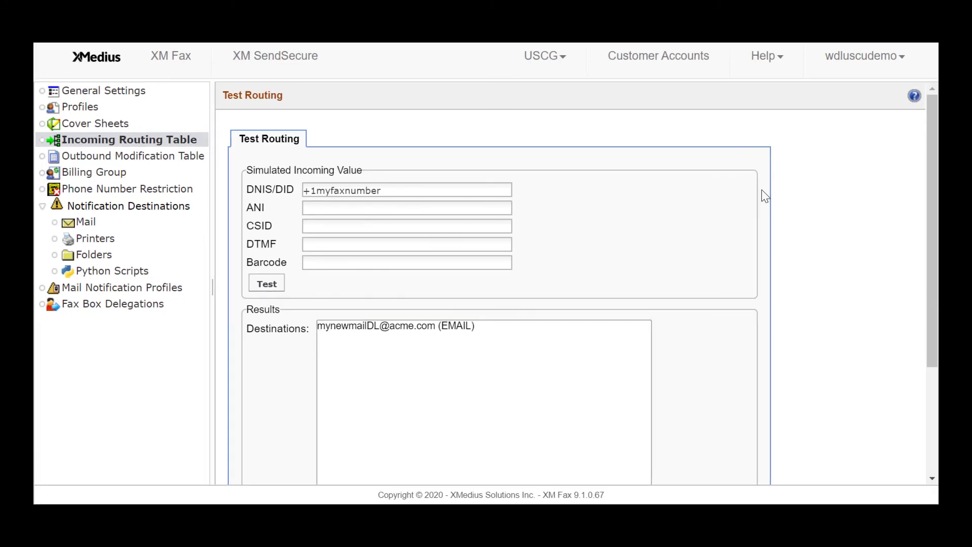
left_click(774, 62)
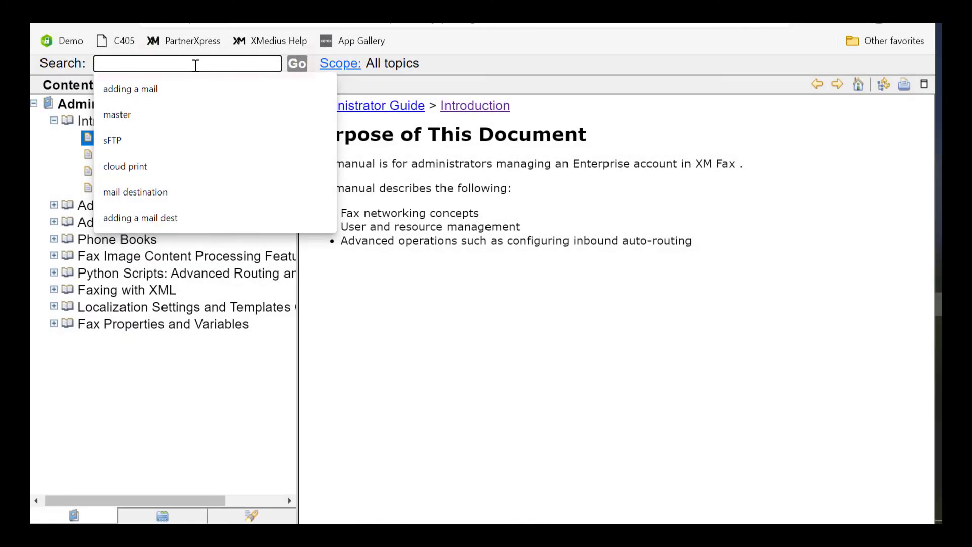
Step: Search Administration Help for 'adding a mail' and pick 'Adding a Mail Notification Destination' from 12 matches
type("a")
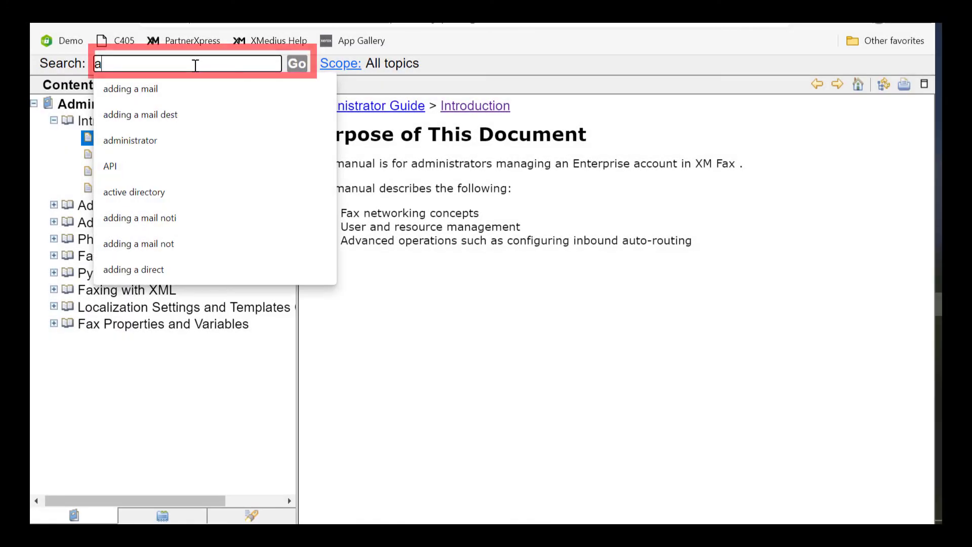
type("dding a mail")
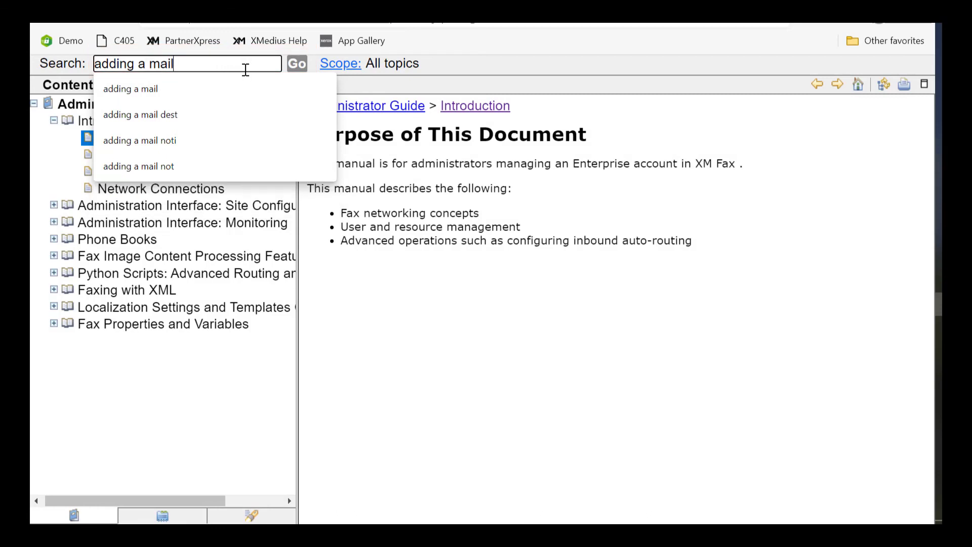
key("Return")
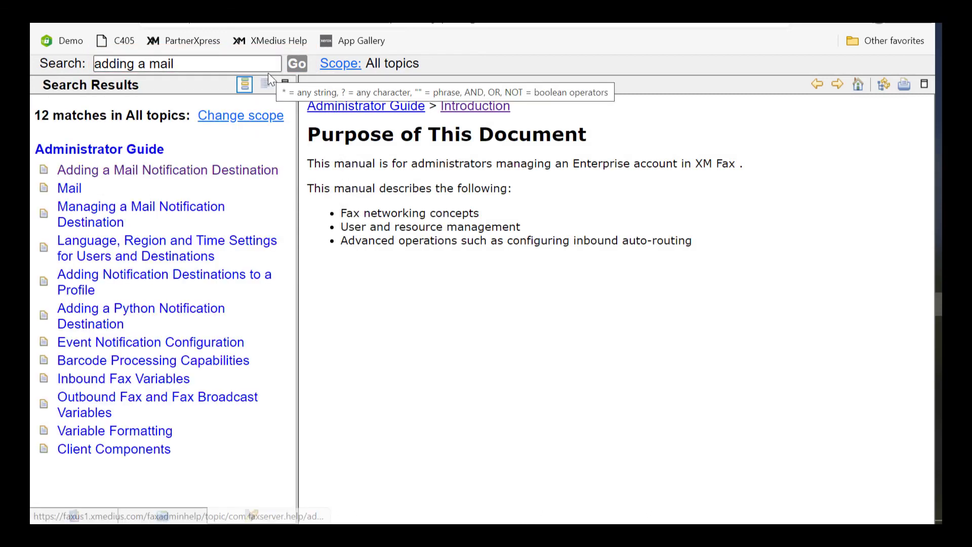
left_click(152, 174)
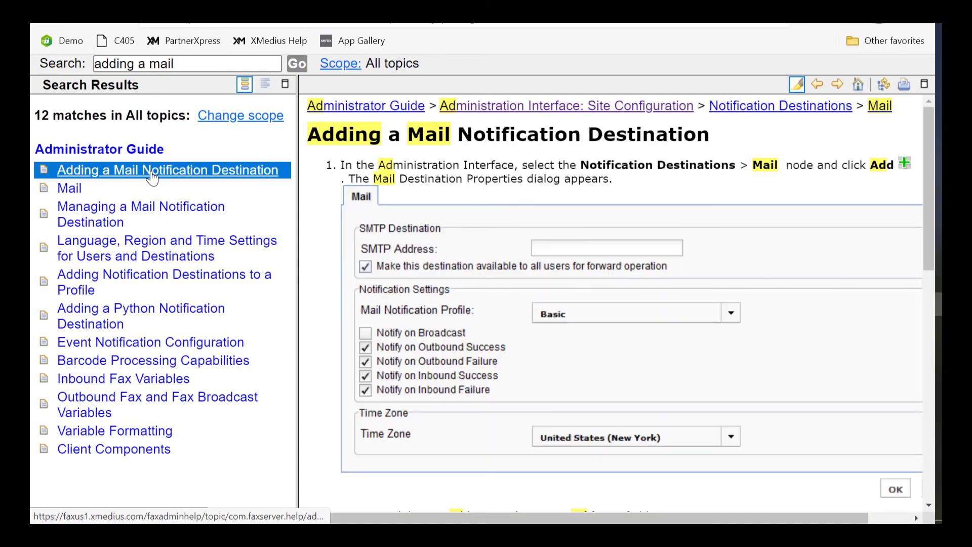